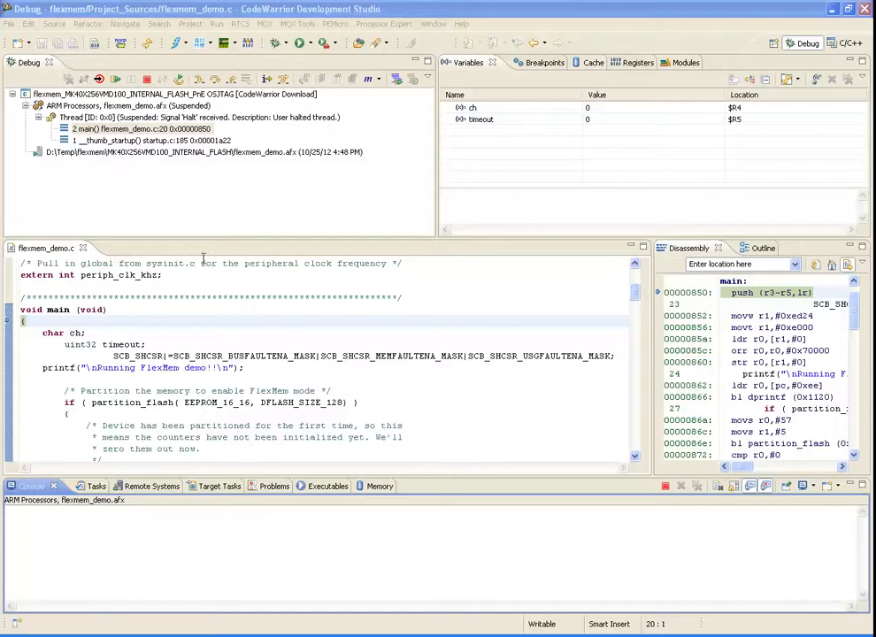
Run flexmem_demo from main to the breakpoint in pit0_isr and view the counter output in the Tera Term window
{"action": "left_click", "coordinate": [151, 175]}
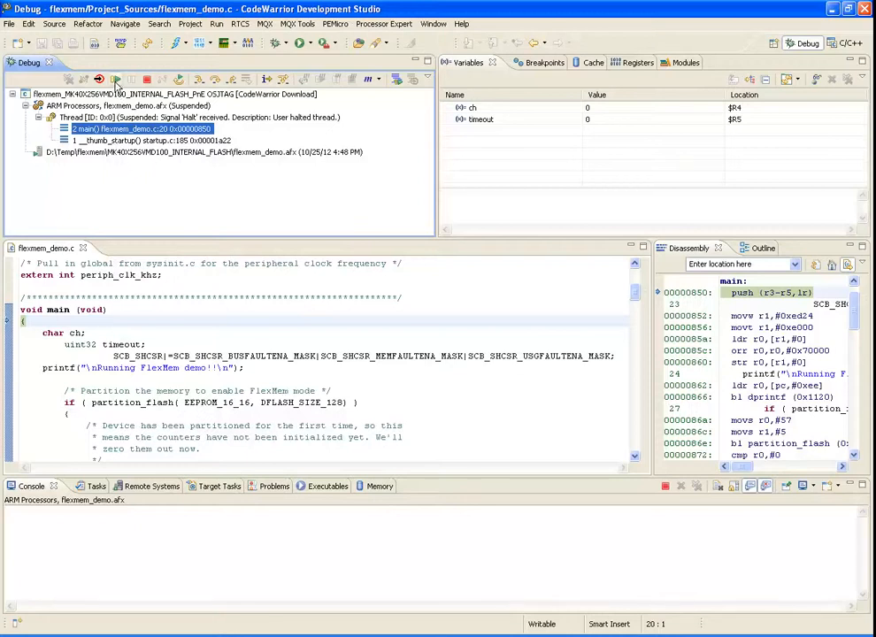
{"action": "left_click", "coordinate": [115, 79]}
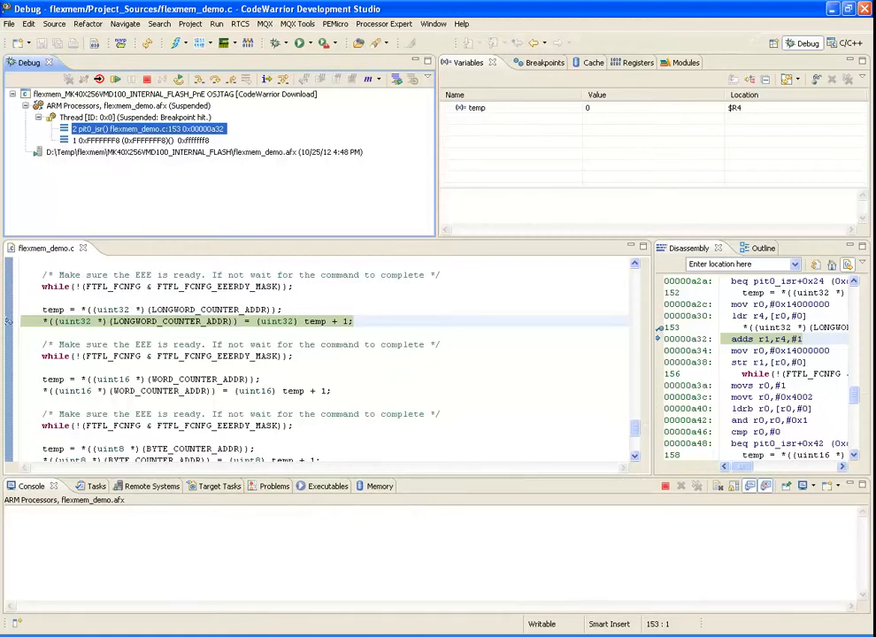
{"action": "key", "text": "alt+Tab"}
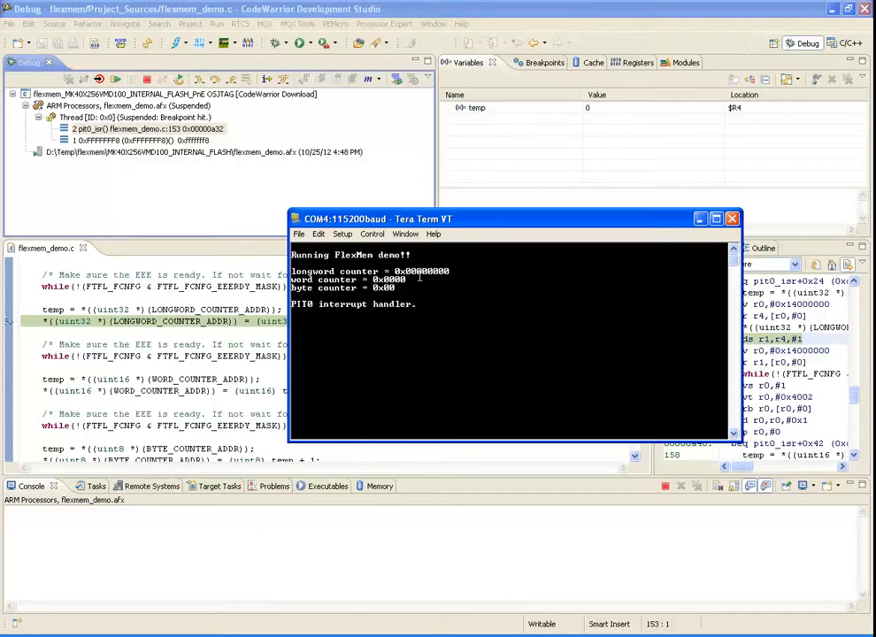
Resume the program repeatedly from the pit0_isr breakpoint until temp reaches 4, and check the counters in Tera Term
{"action": "left_click", "coordinate": [115, 79]}
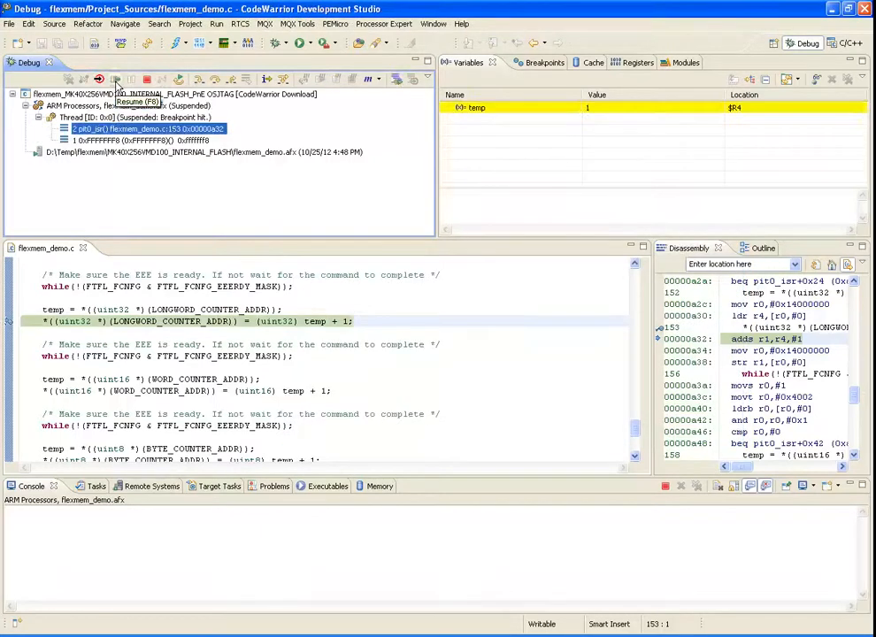
{"action": "left_click", "coordinate": [115, 80]}
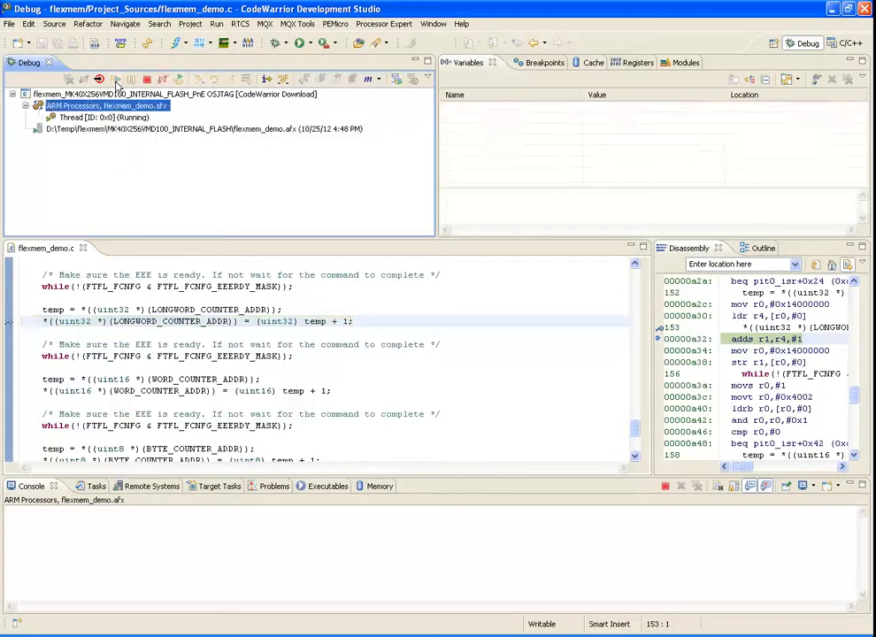
{"action": "left_click", "coordinate": [116, 82]}
{"action": "key", "text": "alt+Tab"}
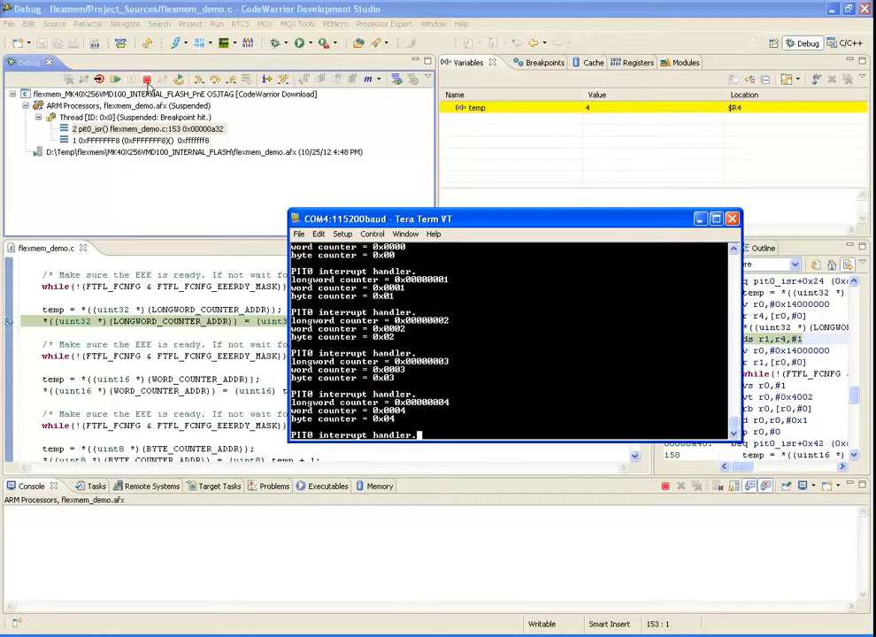
Restart the flexmem_demo debug session and run to the pit0_isr breakpoint to compare the counters in Tera Term
{"action": "left_click", "coordinate": [148, 80]}
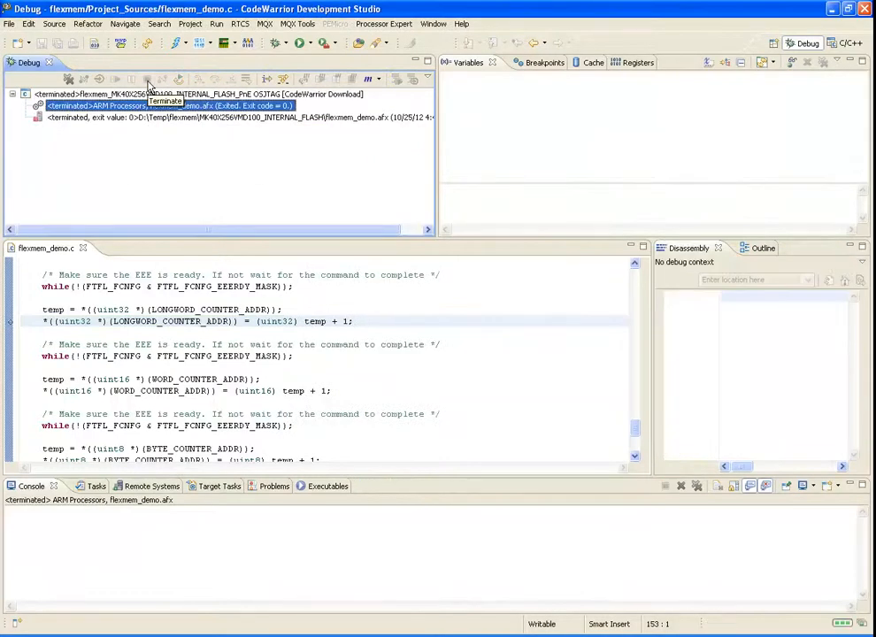
{"action": "left_click", "coordinate": [277, 43]}
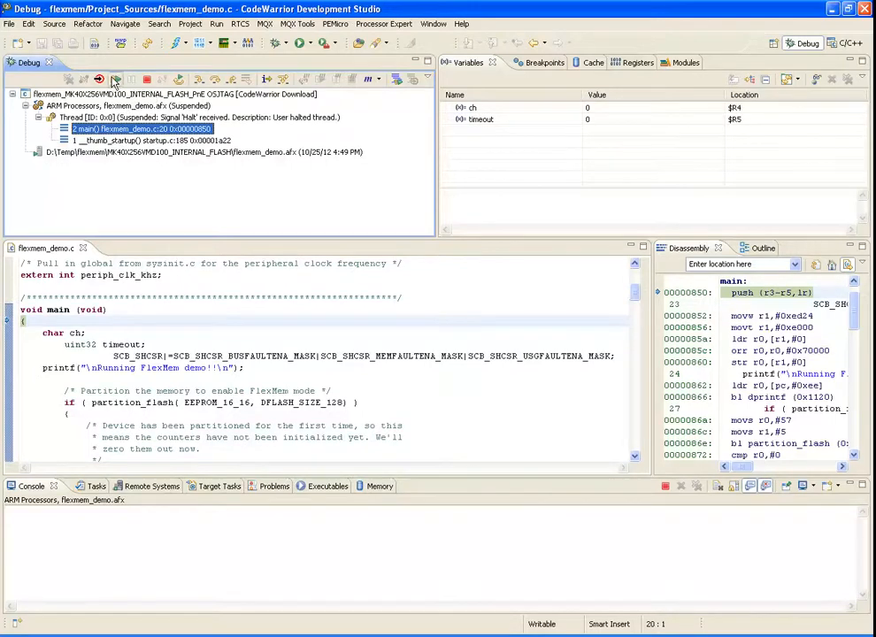
{"action": "left_click", "coordinate": [114, 80]}
{"action": "key", "text": "alt+Tab"}
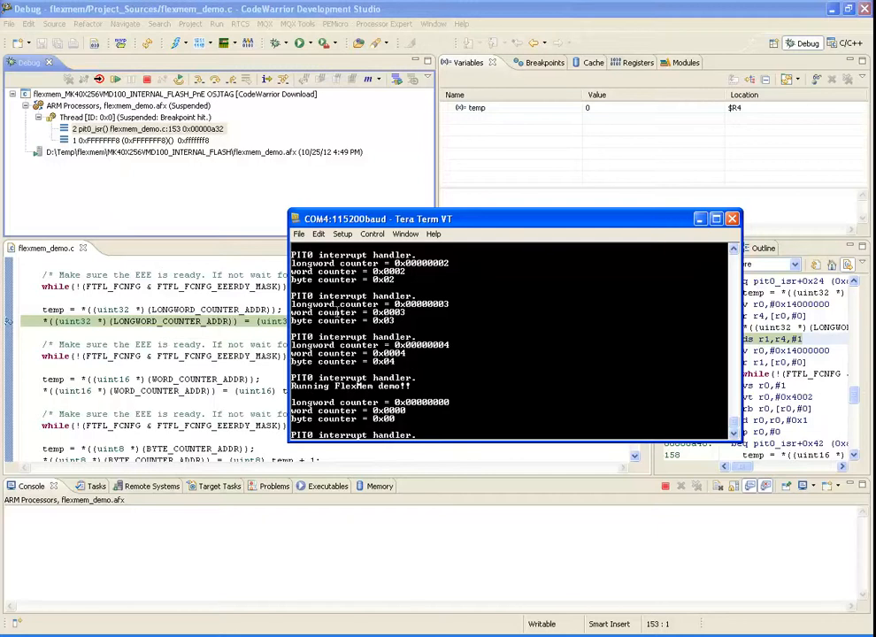
Resume the restarted program repeatedly until the Tera Term counters reach 4, and terminate the debug session
{"action": "left_click", "coordinate": [116, 80]}
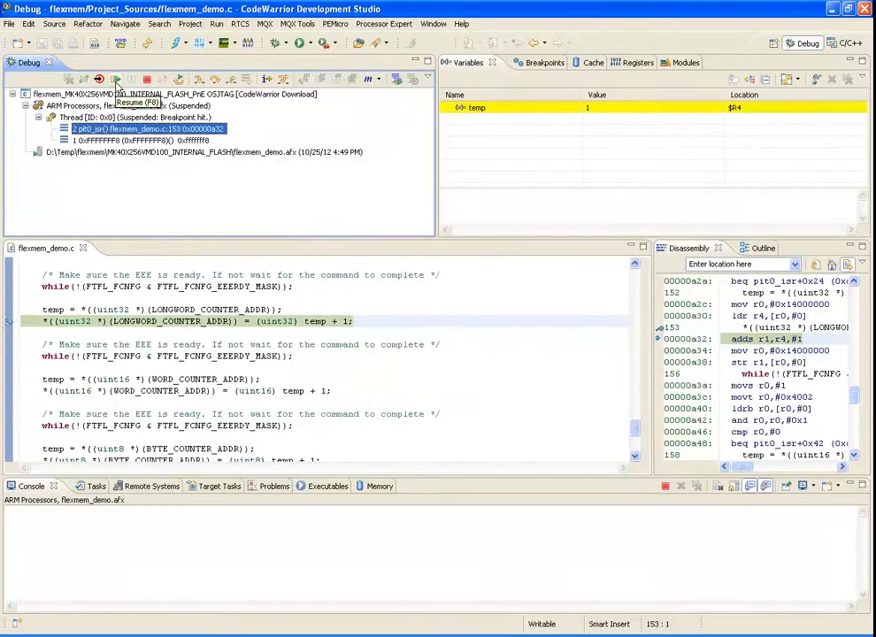
{"action": "left_click", "coordinate": [116, 80]}
{"action": "left_click", "coordinate": [116, 80]}
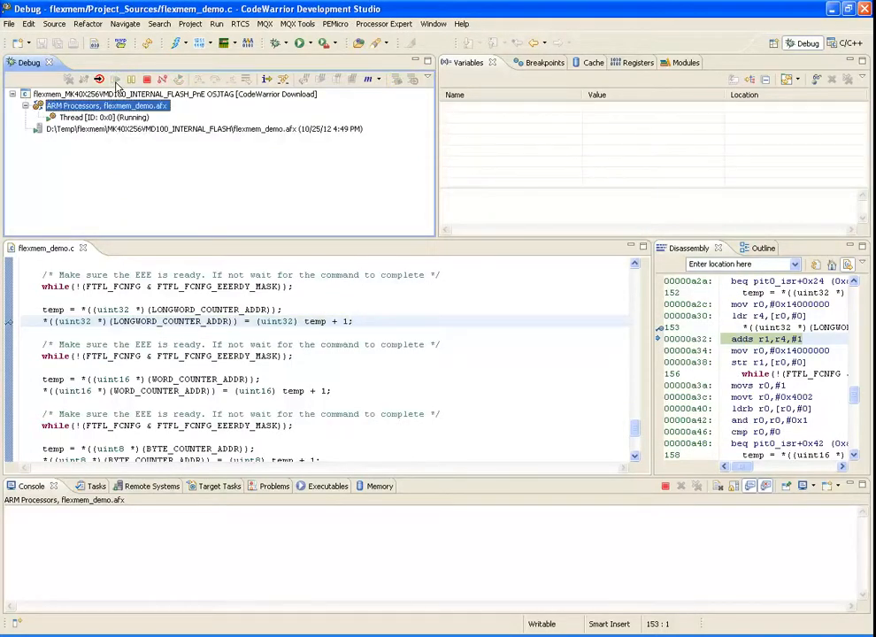
{"action": "key", "text": "alt+Tab"}
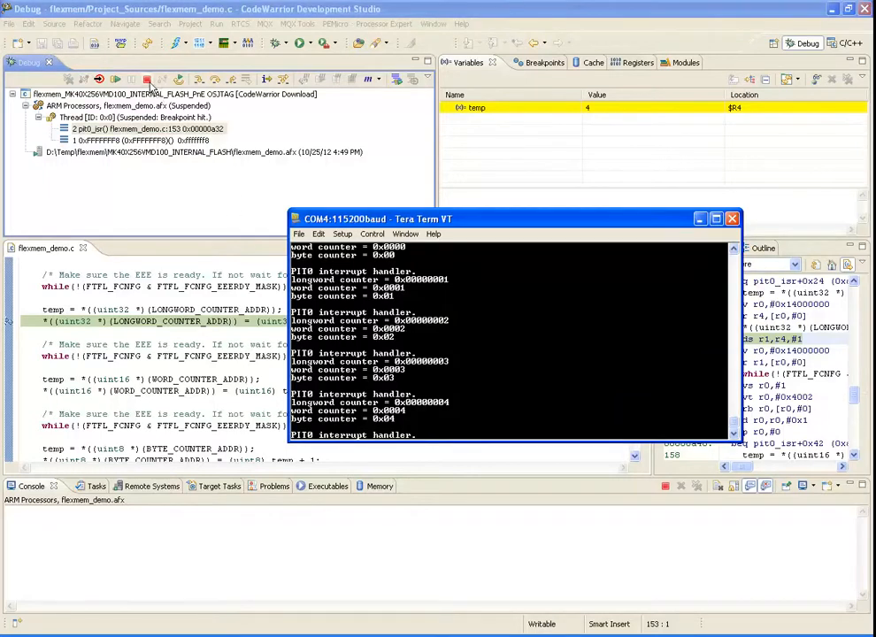
{"action": "left_click", "coordinate": [147, 80]}
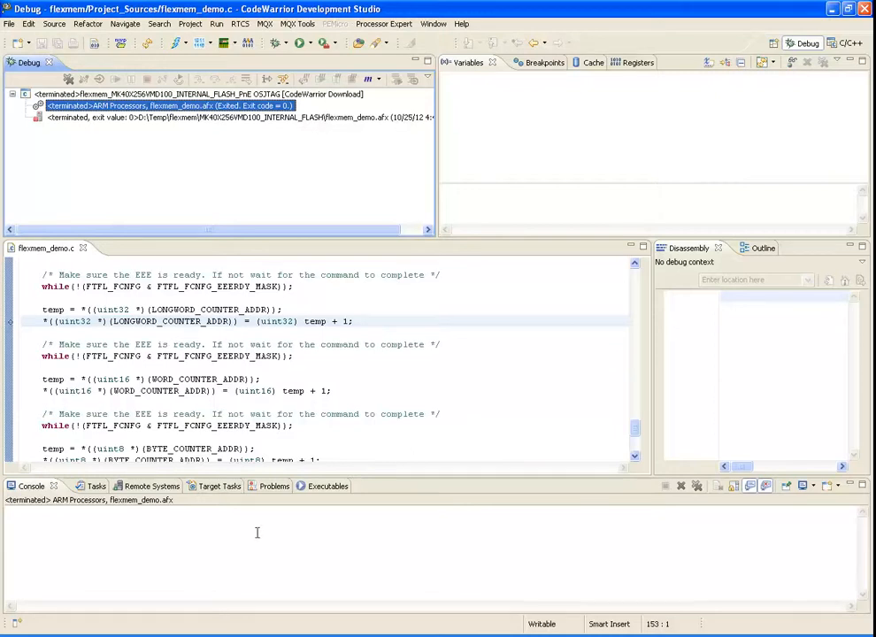
Import the target task K40DX256Z.xml from the TargetTask/Flash_Programmer/ARM folder into the Root task group
{"action": "left_click", "coordinate": [223, 487]}
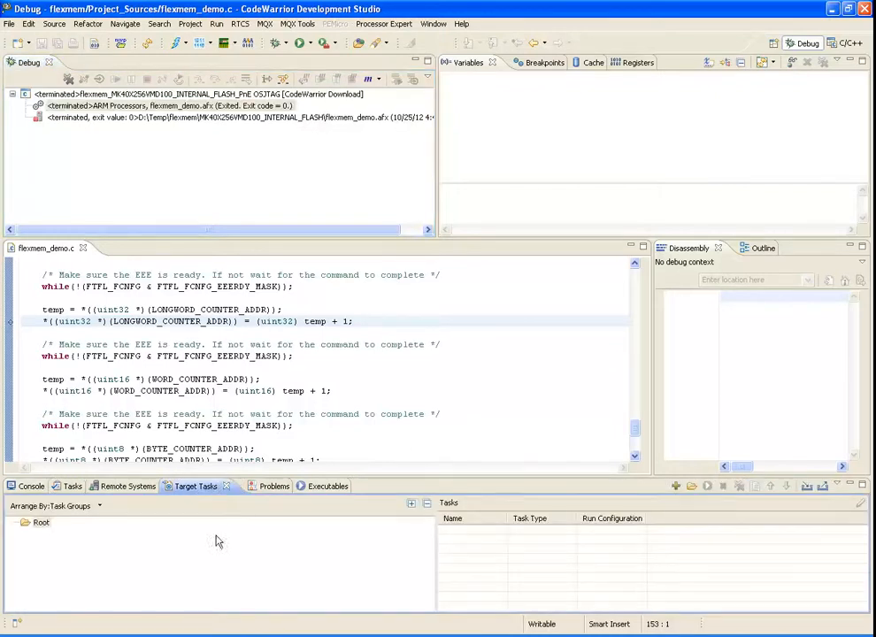
{"action": "right_click", "coordinate": [35, 525]}
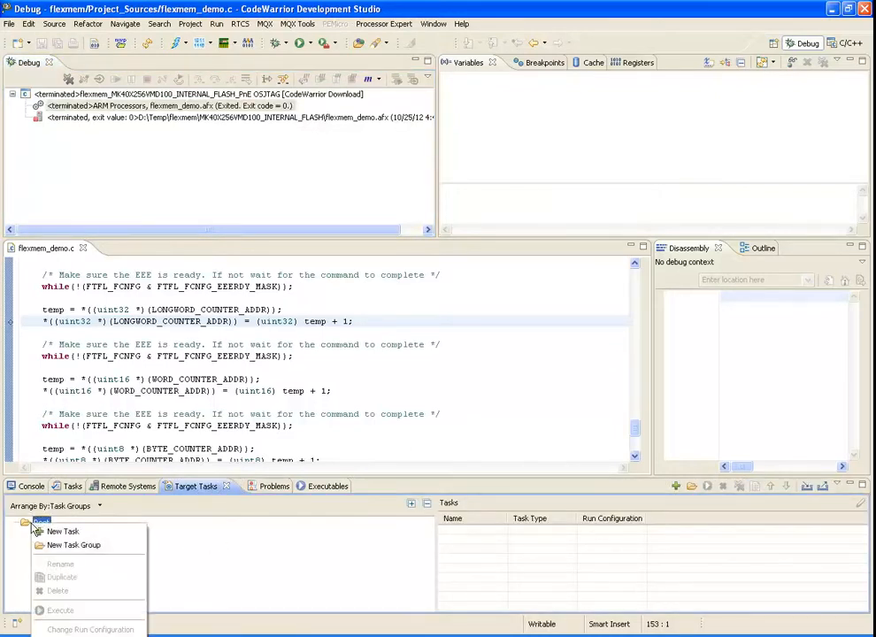
{"action": "left_click", "coordinate": [89, 630]}
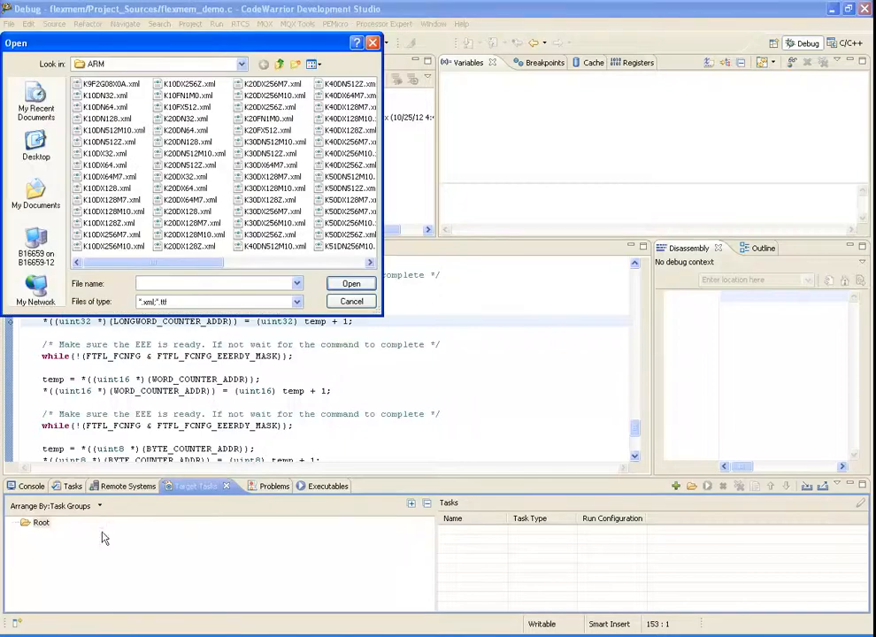
{"action": "left_click", "coordinate": [242, 64]}
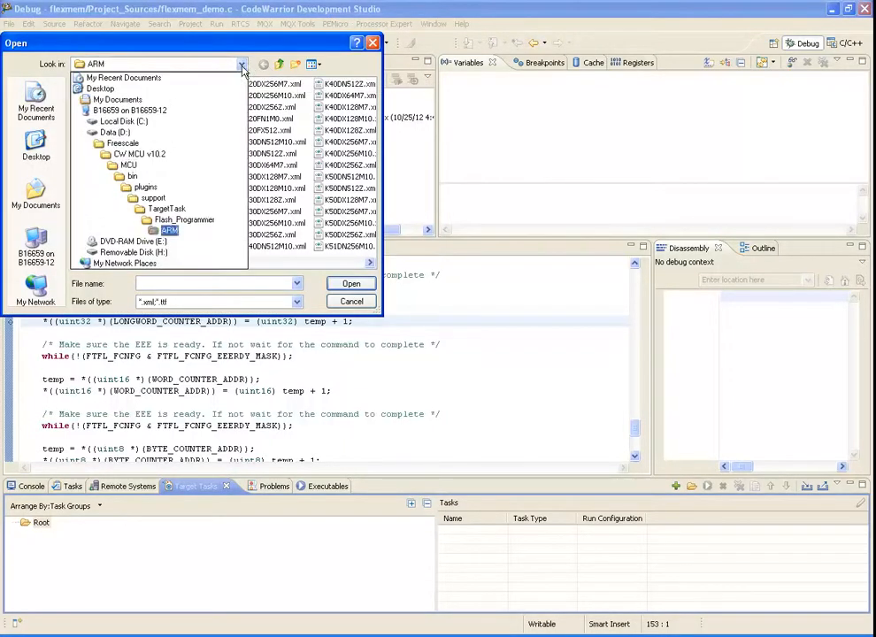
{"action": "left_click", "coordinate": [177, 210]}
{"action": "left_click", "coordinate": [242, 64]}
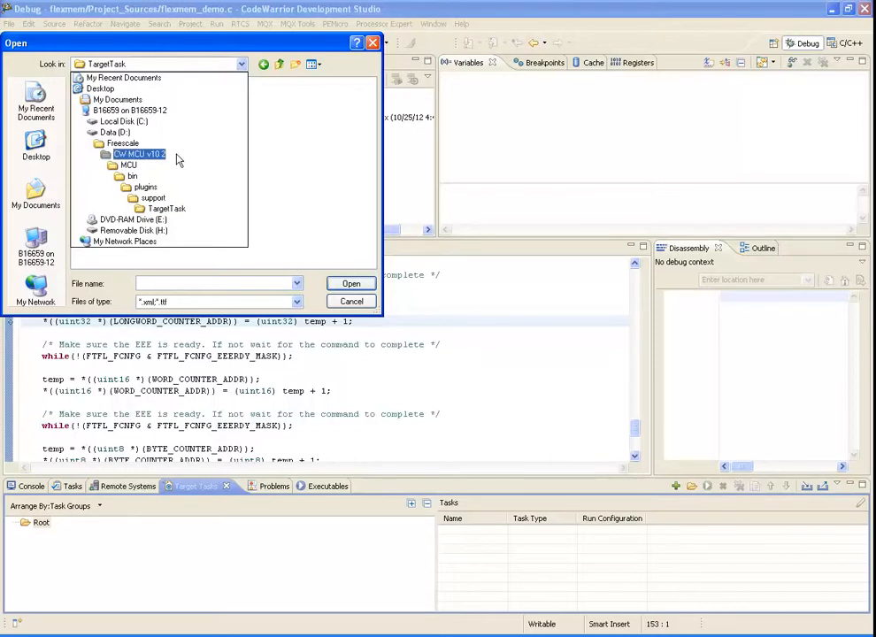
{"action": "left_click", "coordinate": [168, 209]}
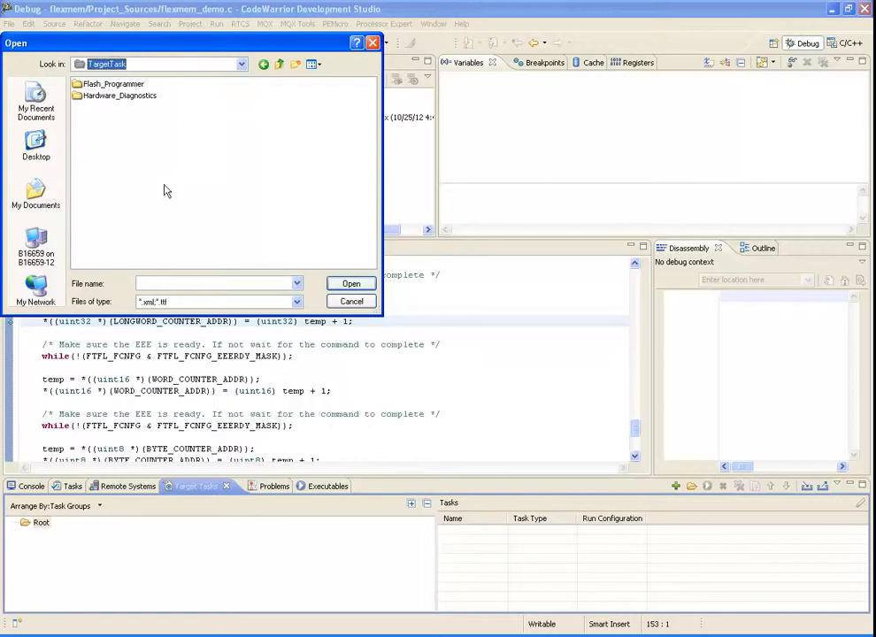
{"action": "double_click", "coordinate": [84, 84]}
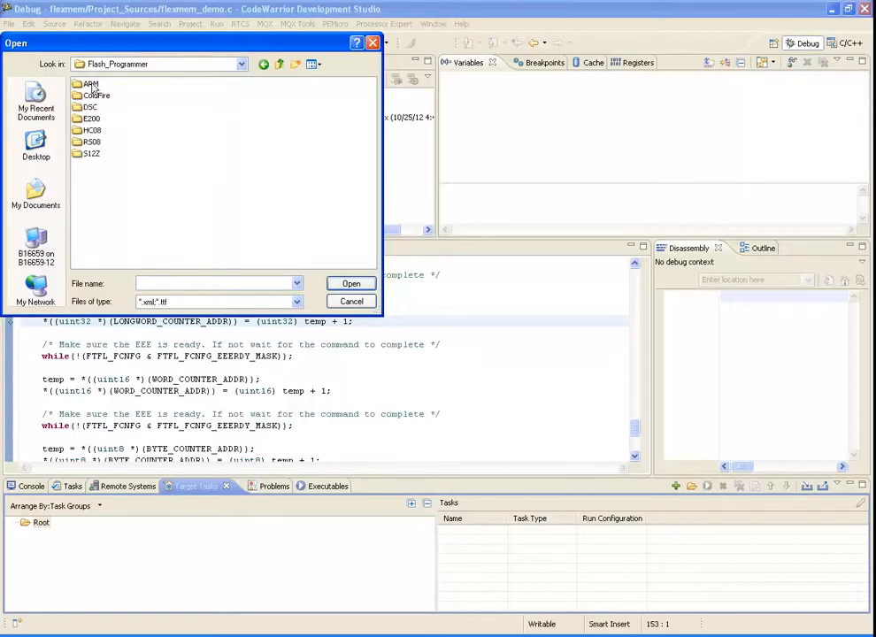
{"action": "double_click", "coordinate": [92, 84]}
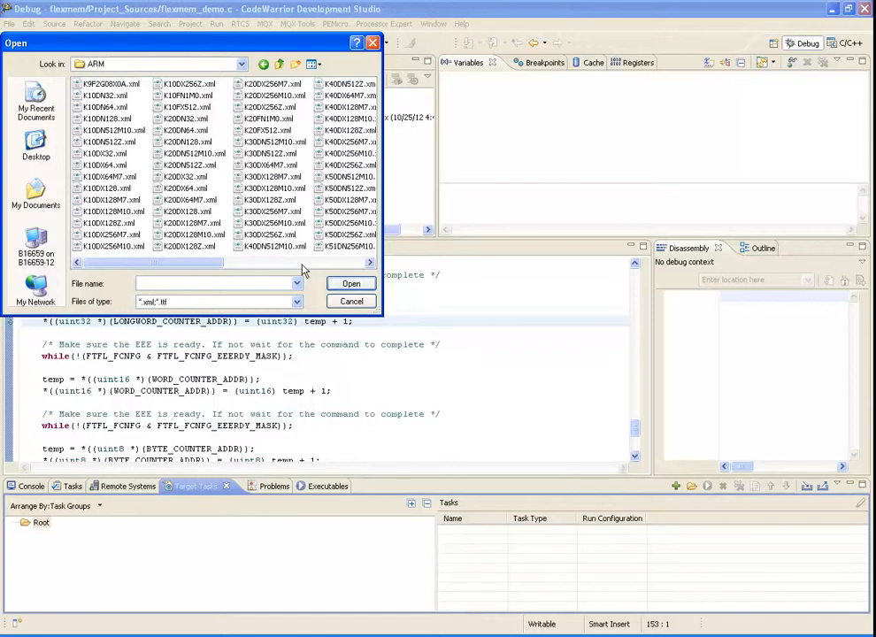
{"action": "left_click", "coordinate": [352, 166]}
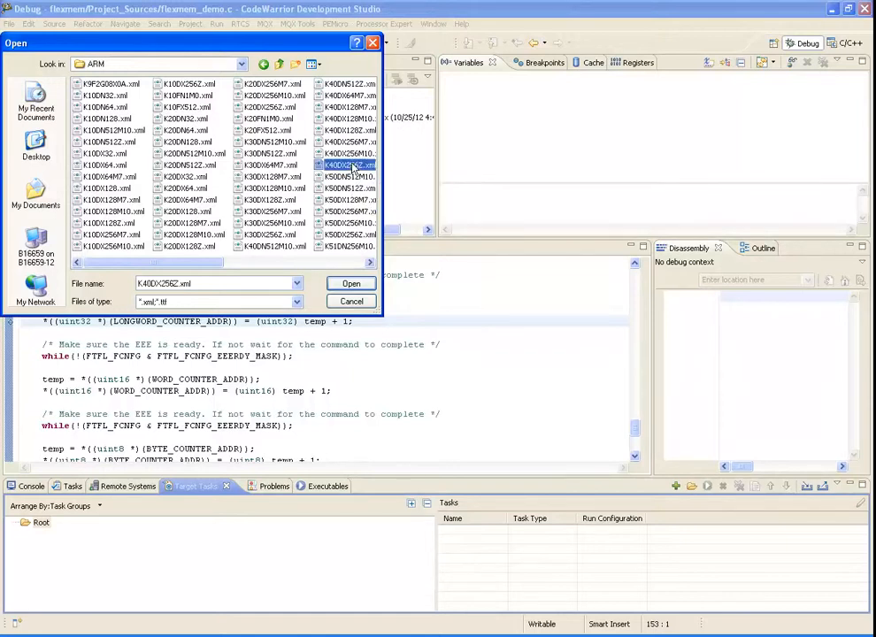
{"action": "left_click", "coordinate": [352, 285]}
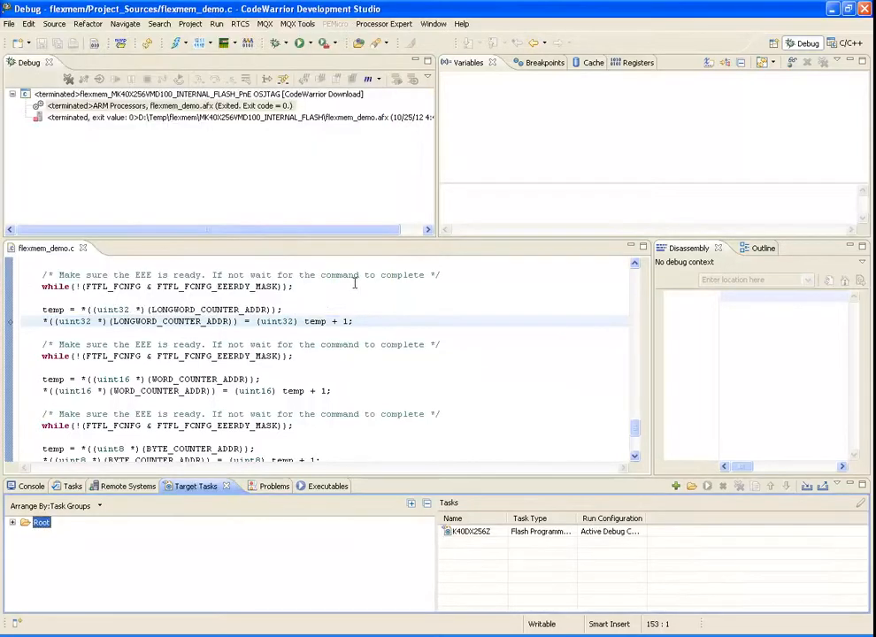
Open the K40DX256Z flash programmer task for editing and maximize its editor
{"action": "left_click", "coordinate": [485, 534]}
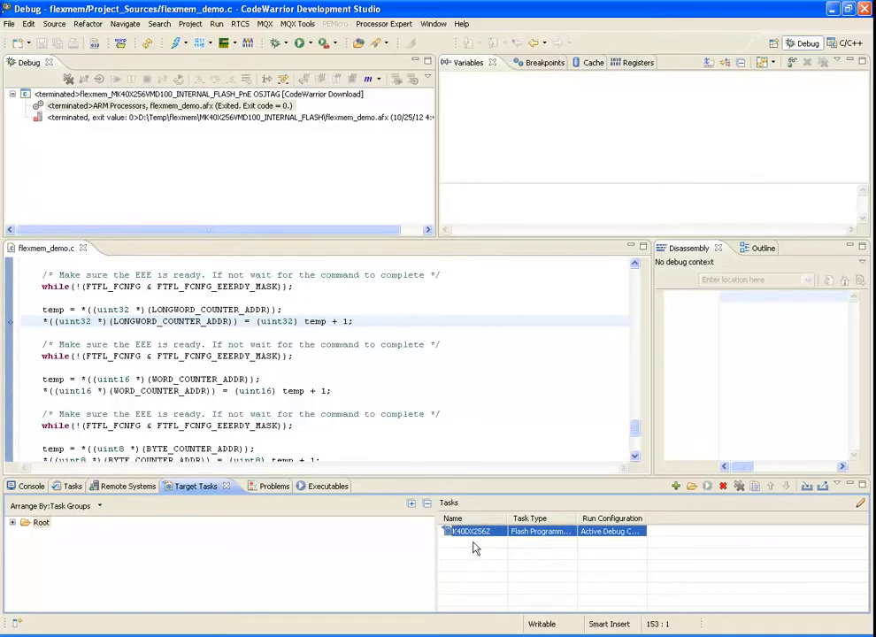
{"action": "double_click", "coordinate": [472, 532]}
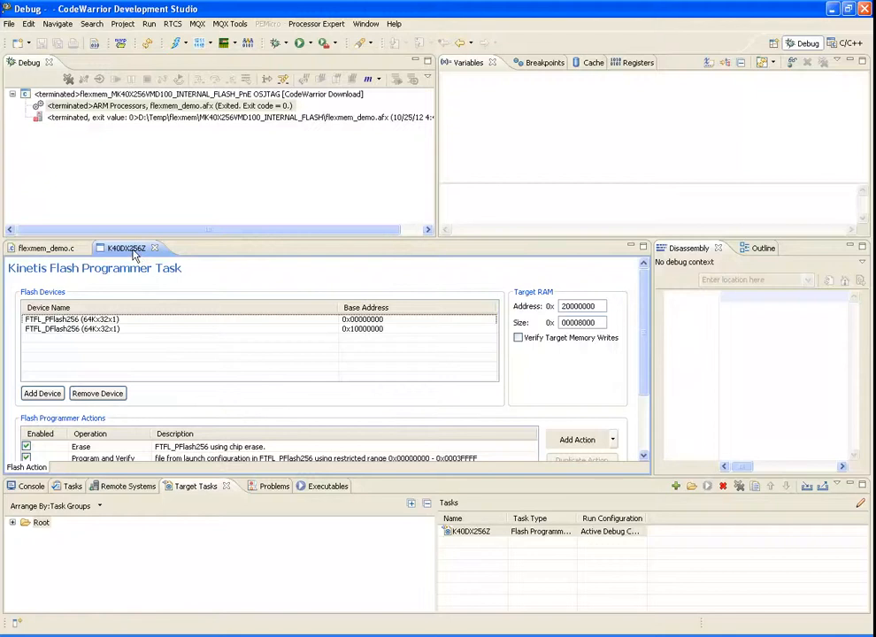
{"action": "double_click", "coordinate": [133, 248]}
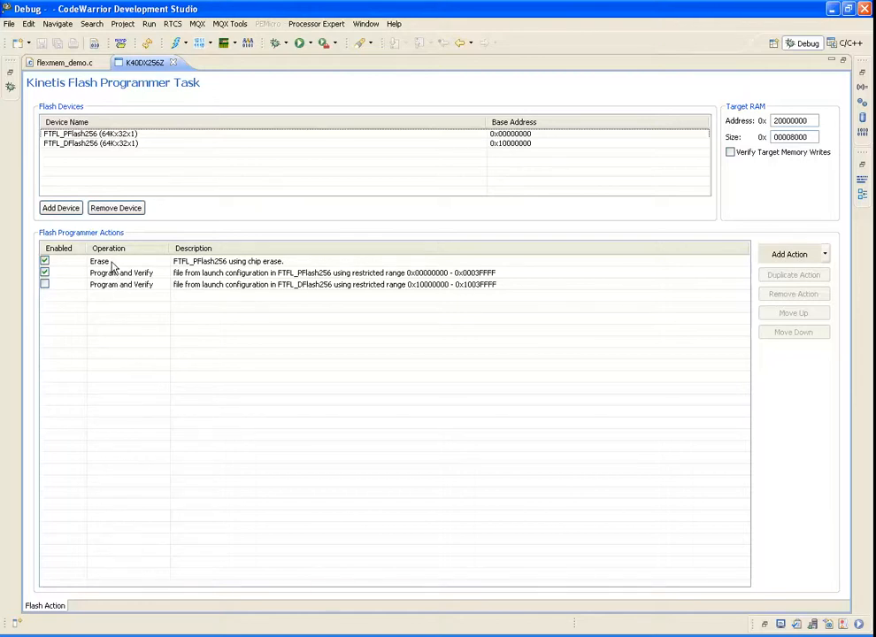
Open the FTFL_PFlash256 Erase action for editing and turn off mass erase of all devices
{"action": "left_click", "coordinate": [301, 263]}
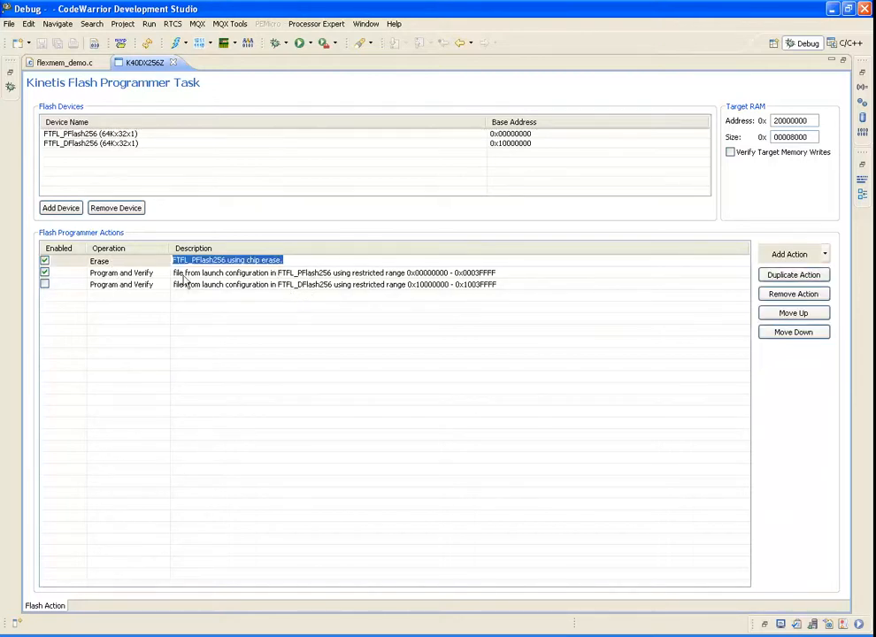
{"action": "left_click", "coordinate": [143, 263]}
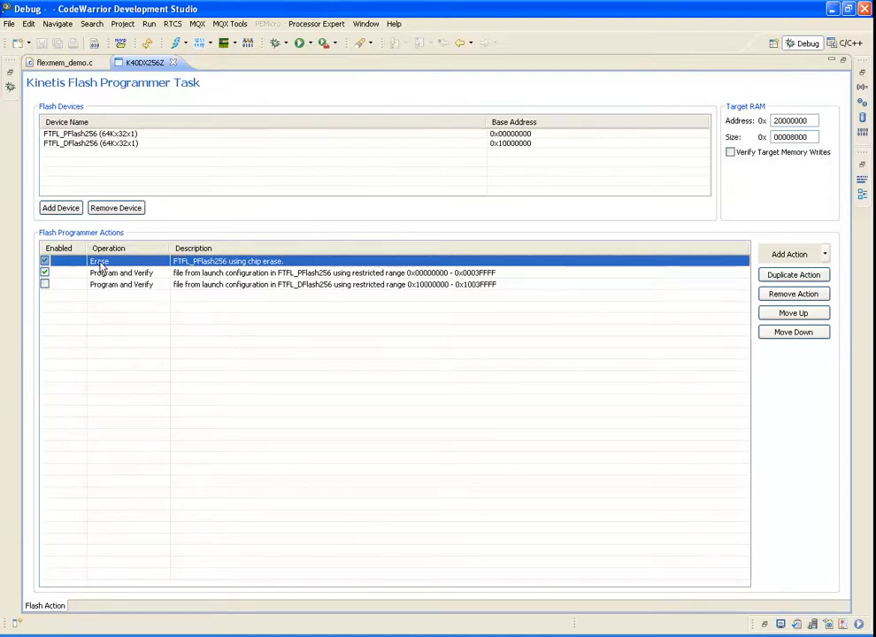
{"action": "double_click", "coordinate": [101, 267]}
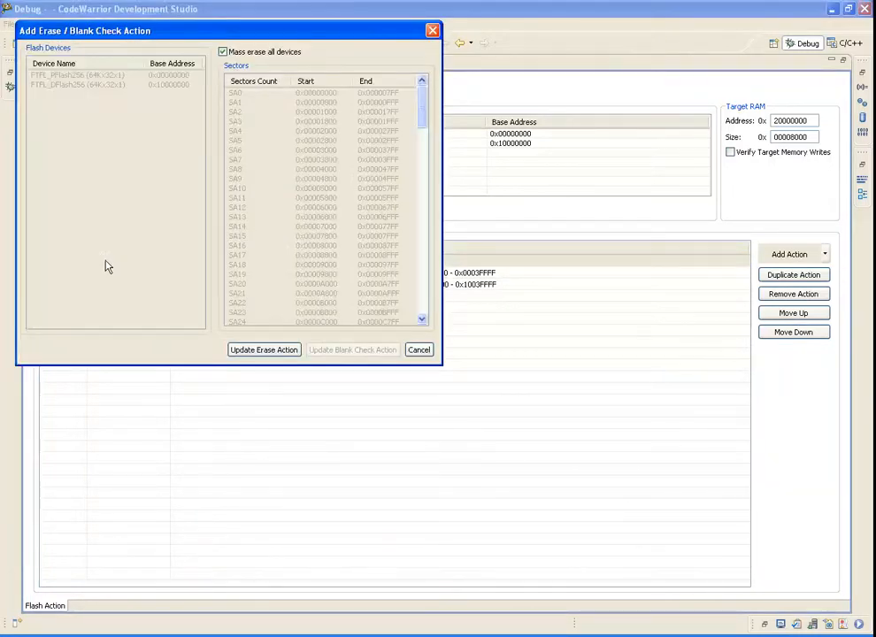
{"action": "left_click", "coordinate": [275, 55]}
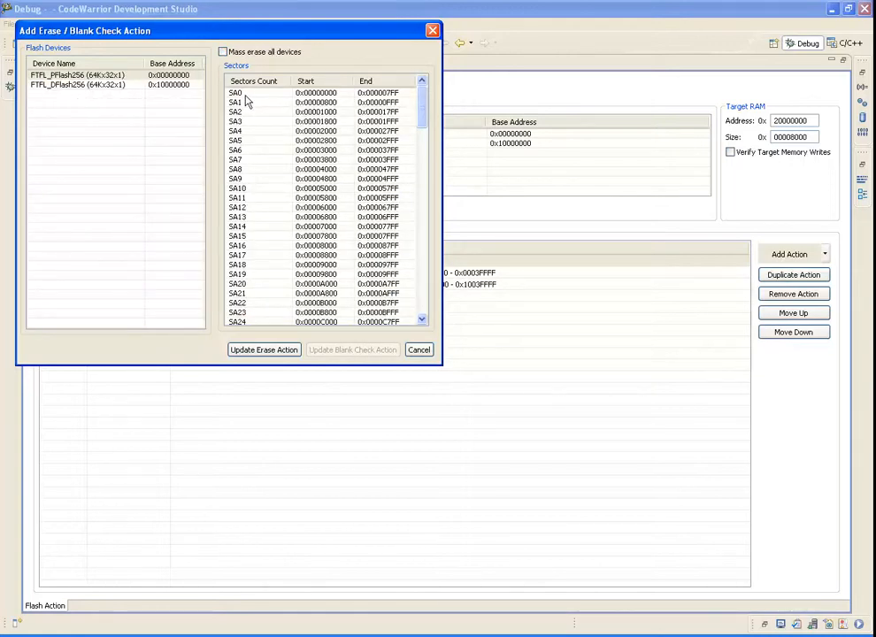
Select sectors SA0 through SA127 of the FTFL_PFlash256 device and update the Erase action with them
{"action": "left_click", "coordinate": [80, 77]}
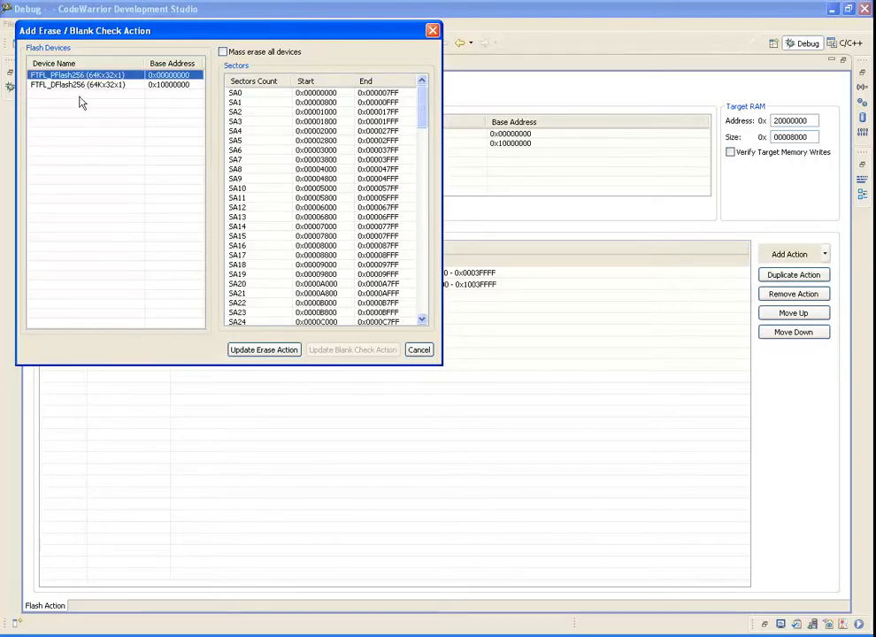
{"action": "left_click", "coordinate": [79, 85]}
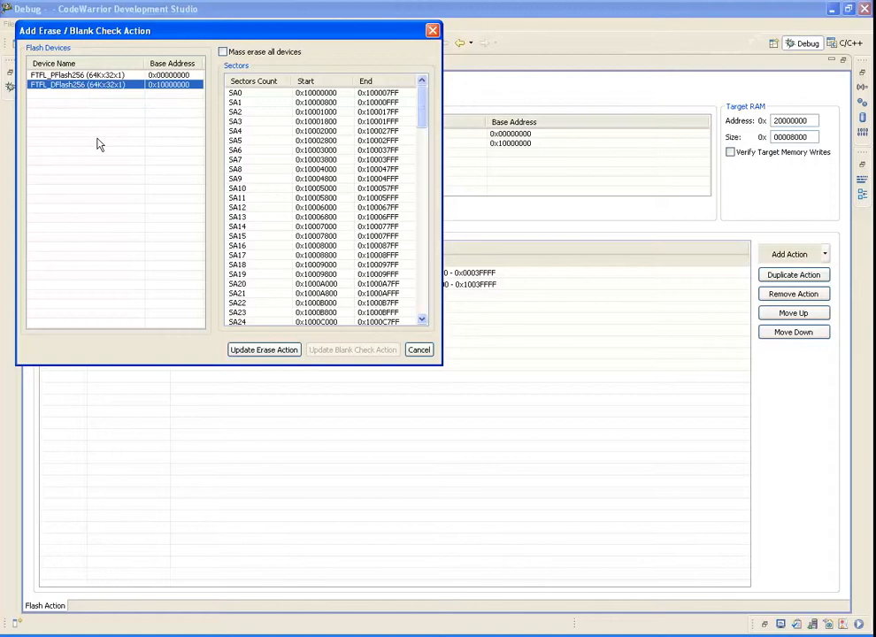
{"action": "left_click", "coordinate": [100, 77]}
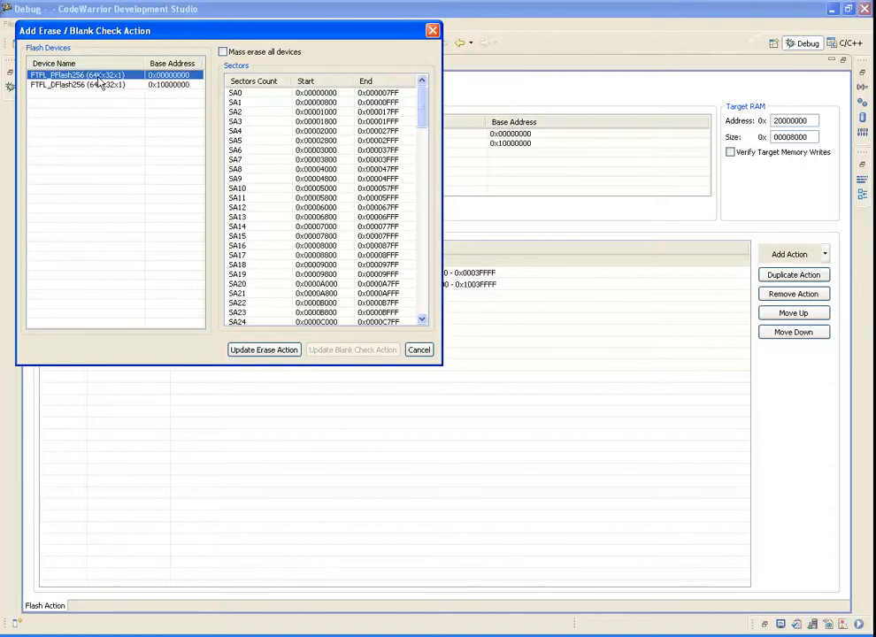
{"action": "left_click", "coordinate": [238, 94]}
{"action": "left_click_drag", "start_coordinate": [427, 120], "coordinate": [424, 324]}
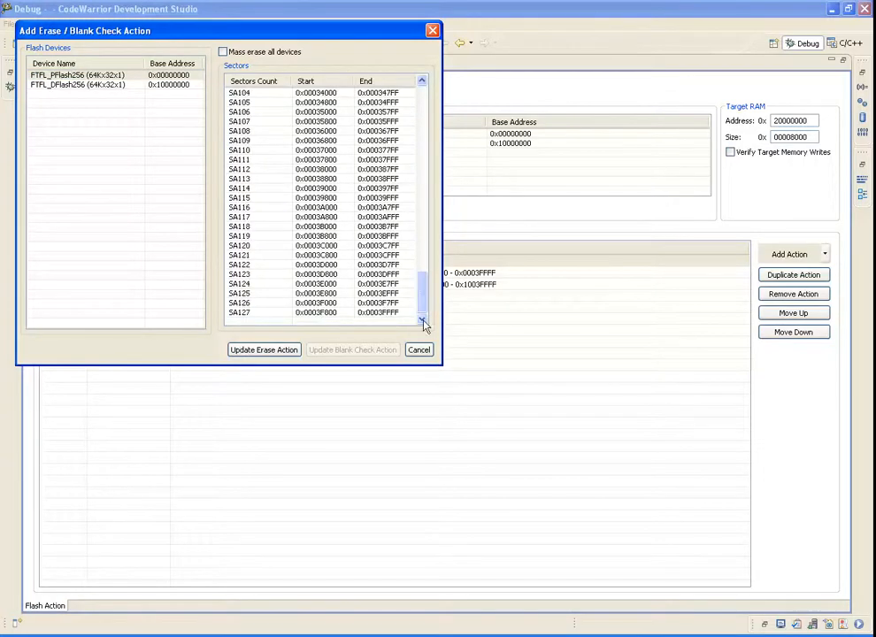
{"action": "left_click", "coordinate": [267, 315], "text": "shift"}
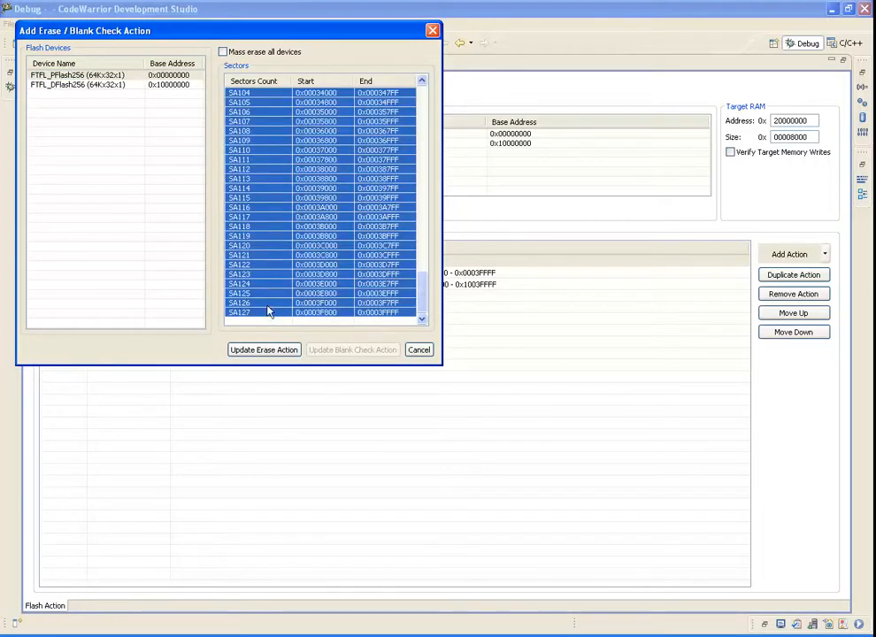
{"action": "left_click", "coordinate": [264, 350]}
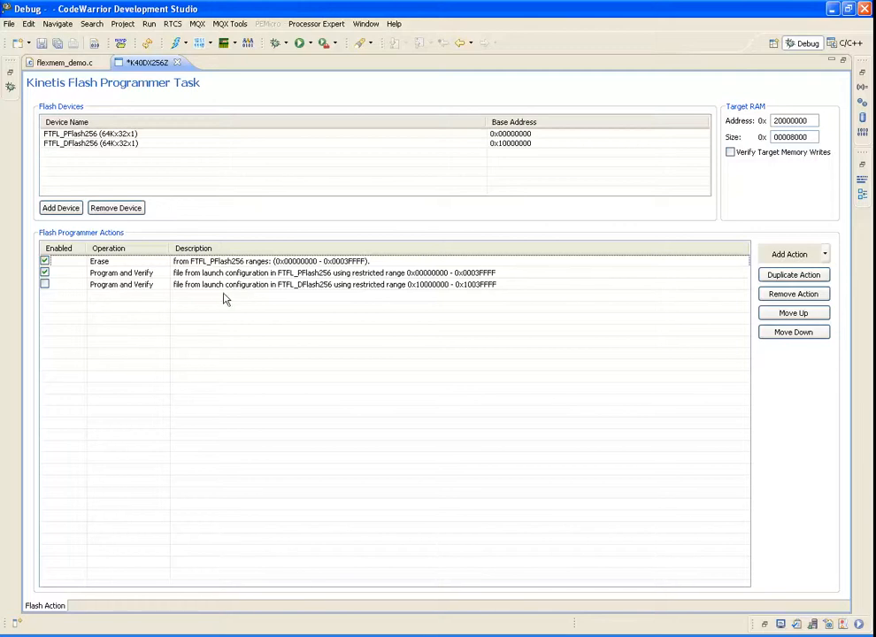
Save the K40DX256Z task to an external file in D:\Temp\flexmem for the flexmem project
{"action": "left_click", "coordinate": [284, 287]}
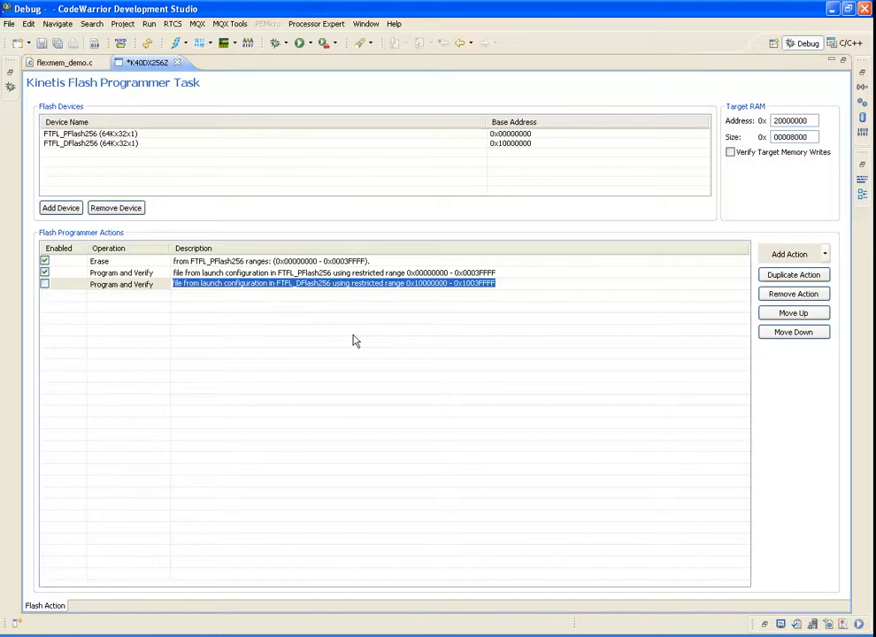
{"action": "key", "text": "ctrl+s"}
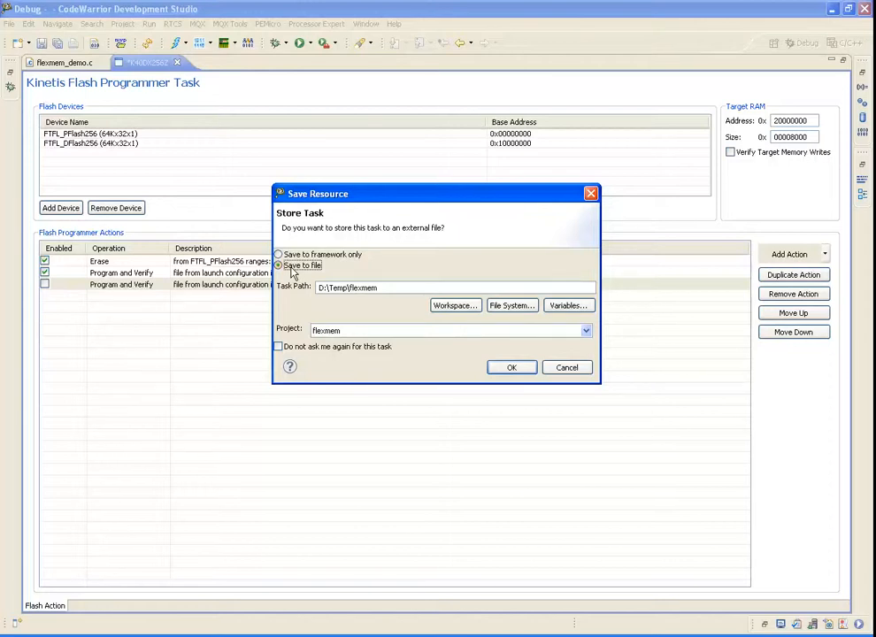
{"action": "left_click", "coordinate": [382, 288]}
{"action": "left_click", "coordinate": [512, 368]}
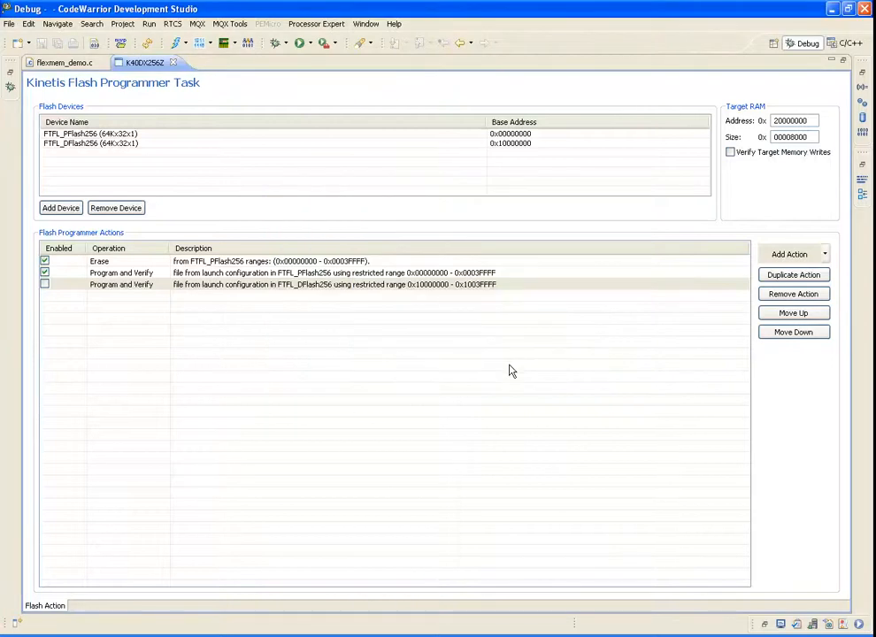
Restore the maximized task editor, switch to the C/C++ perspective and select K40DX256Z.ttf in the flexmem project
{"action": "double_click", "coordinate": [138, 62]}
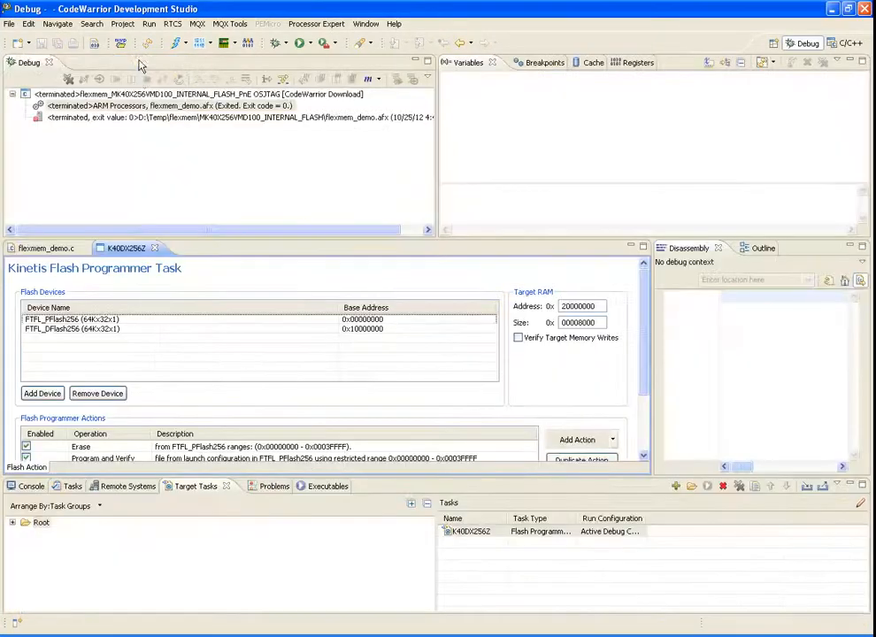
{"action": "left_click", "coordinate": [848, 44]}
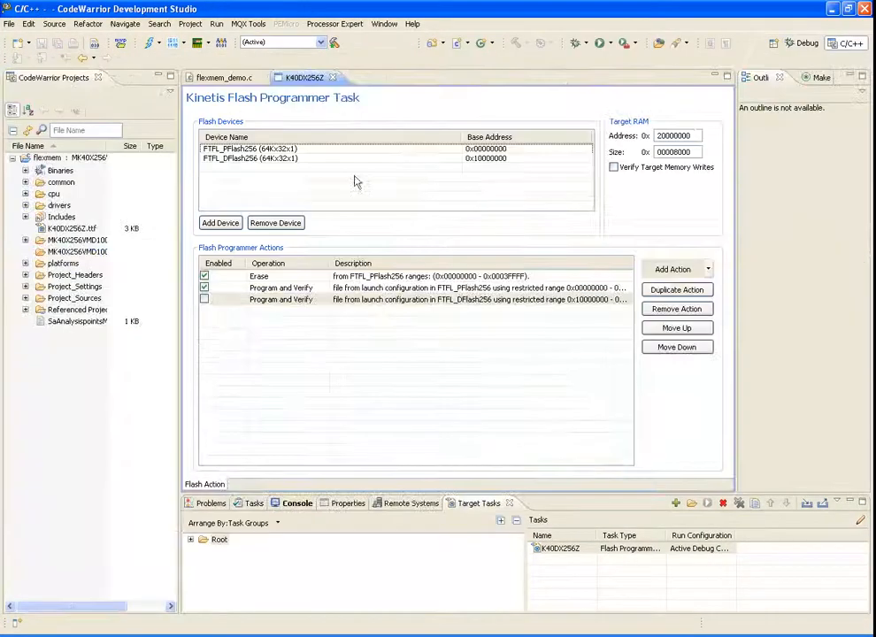
{"action": "left_click", "coordinate": [71, 229]}
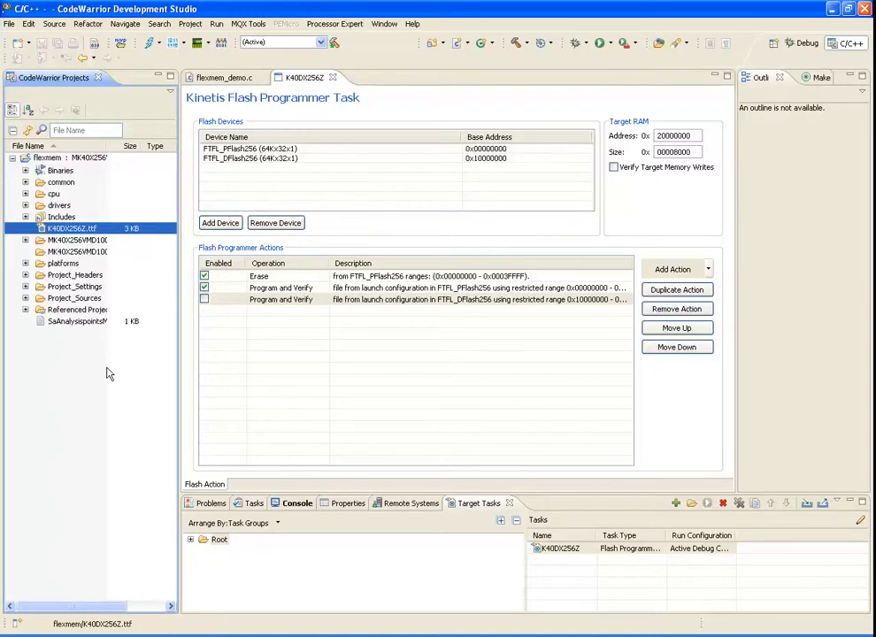
In the download options of the flexmem_MK40X256VMD100_INTERNAL_FLASH_PnE OSJTAG debug configuration, disable Perform Standard Download and enable Execute Tasks
{"action": "left_click", "coordinate": [584, 42]}
{"action": "left_click", "coordinate": [599, 91]}
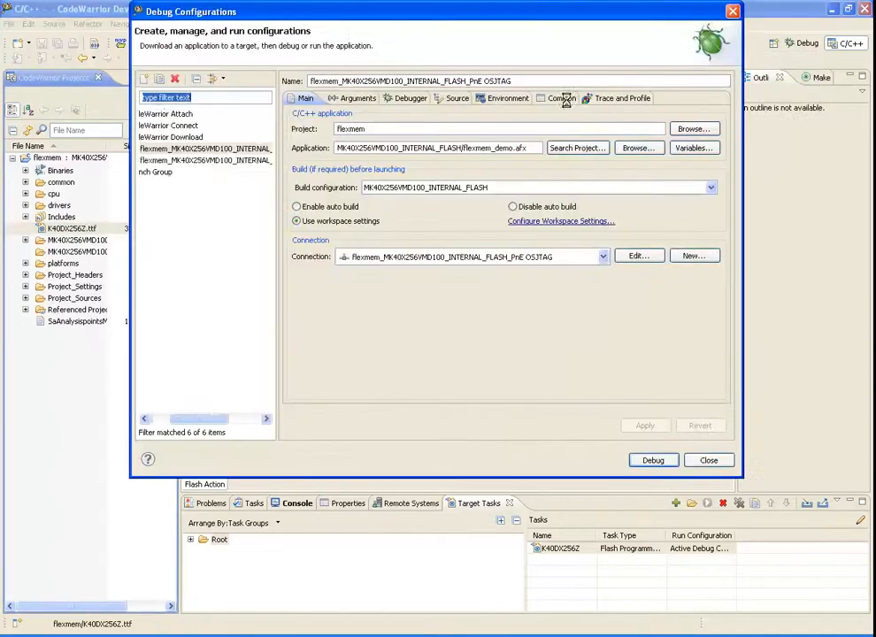
{"action": "left_click", "coordinate": [238, 152]}
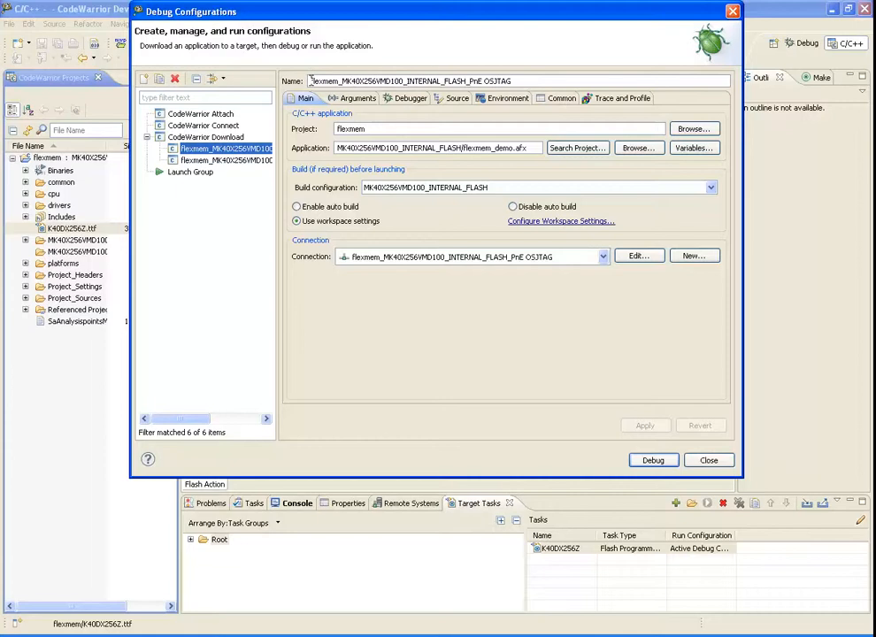
{"action": "left_click", "coordinate": [407, 103]}
{"action": "left_click", "coordinate": [435, 132]}
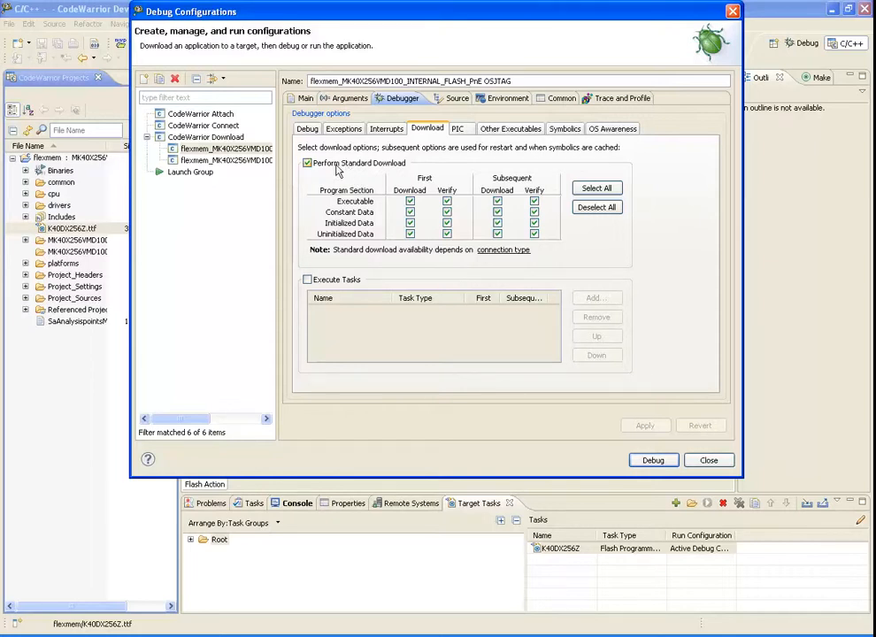
{"action": "left_click", "coordinate": [307, 162]}
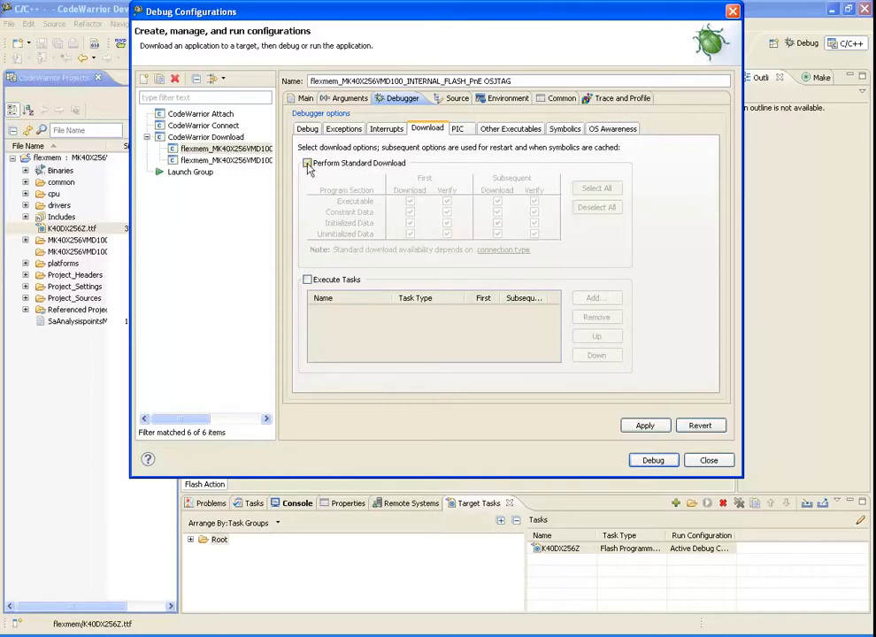
{"action": "left_click", "coordinate": [307, 279]}
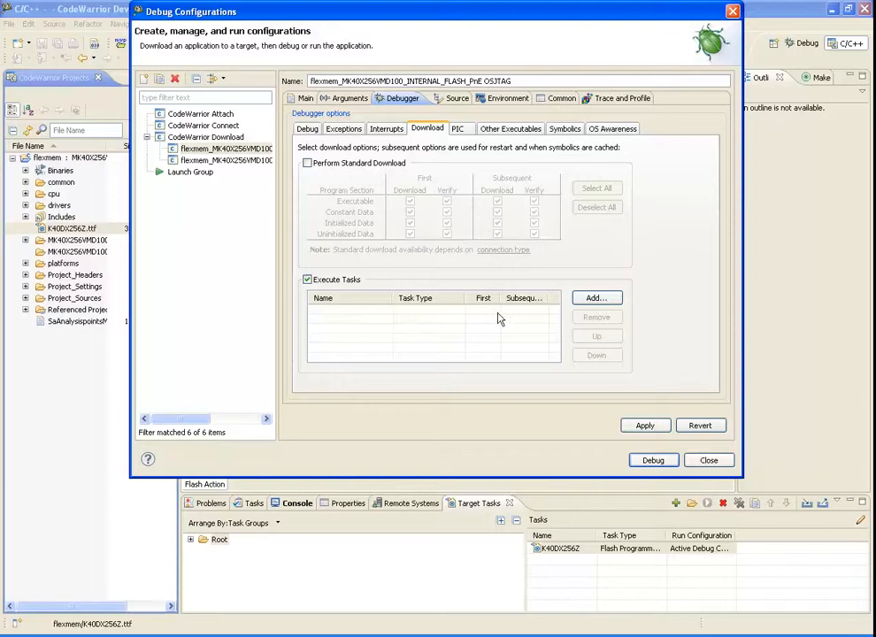
Add the K40DX256Z target task as a download task for initial launch and successive runs, and apply the configuration
{"action": "left_click", "coordinate": [595, 298]}
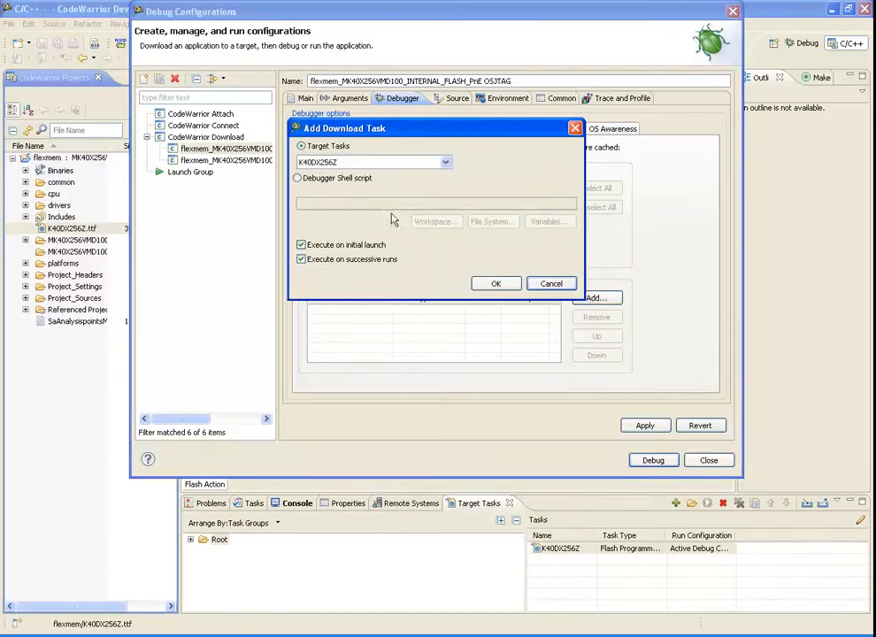
{"action": "left_click", "coordinate": [445, 164]}
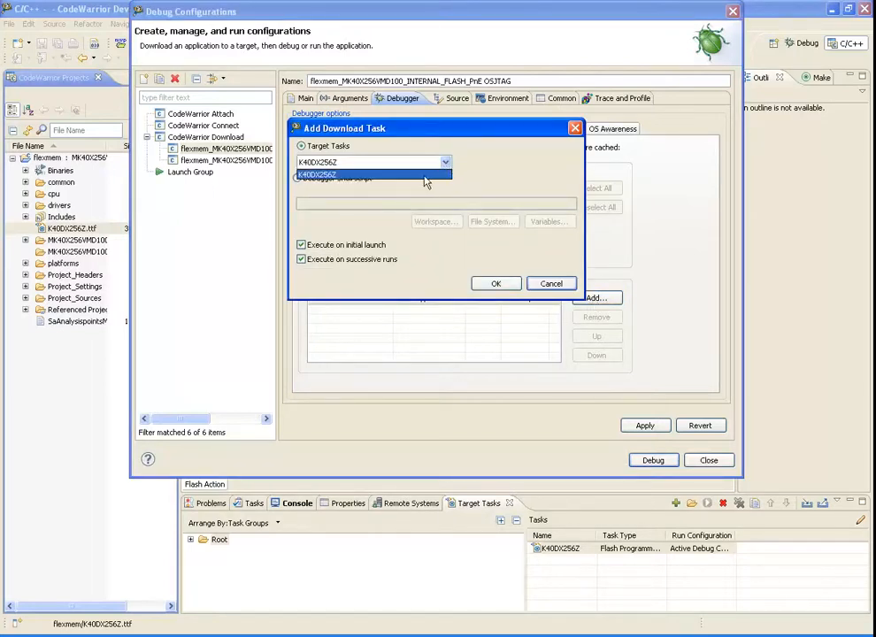
{"action": "left_click", "coordinate": [339, 176]}
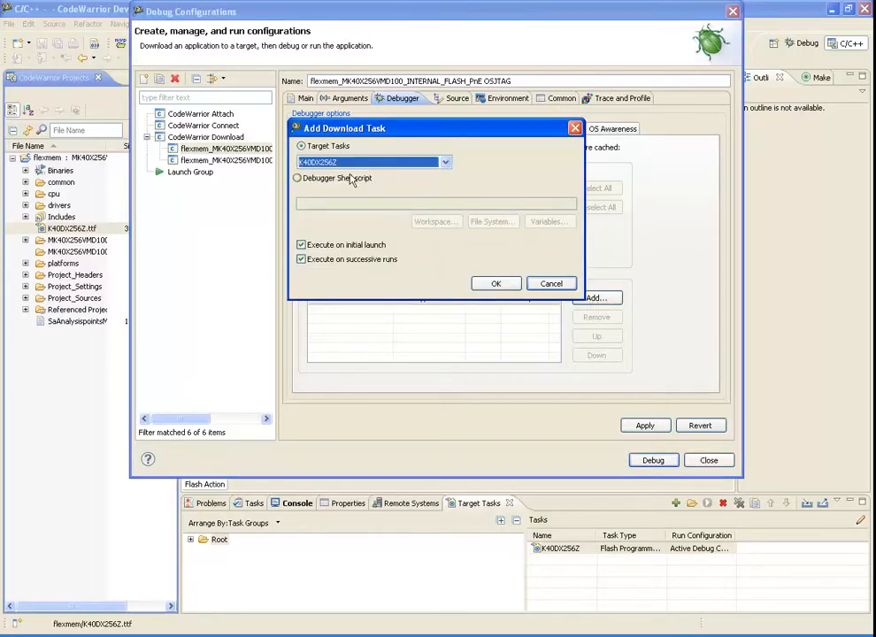
{"action": "left_click", "coordinate": [495, 283]}
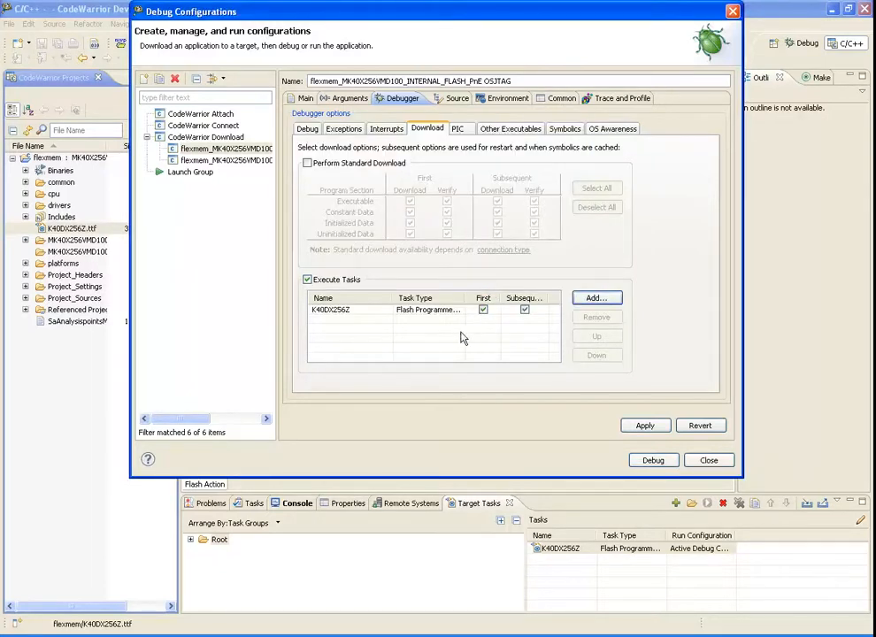
{"action": "left_click", "coordinate": [634, 430]}
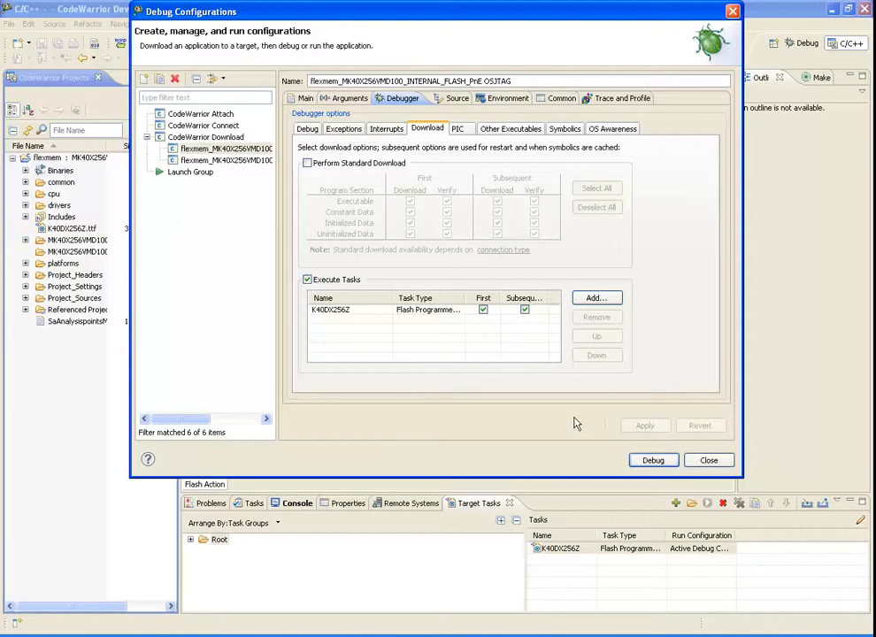
Launch the debug session, resume the program to the pit0_isr breakpoint, and switch to Tera Term to check the counters
{"action": "left_click", "coordinate": [654, 462]}
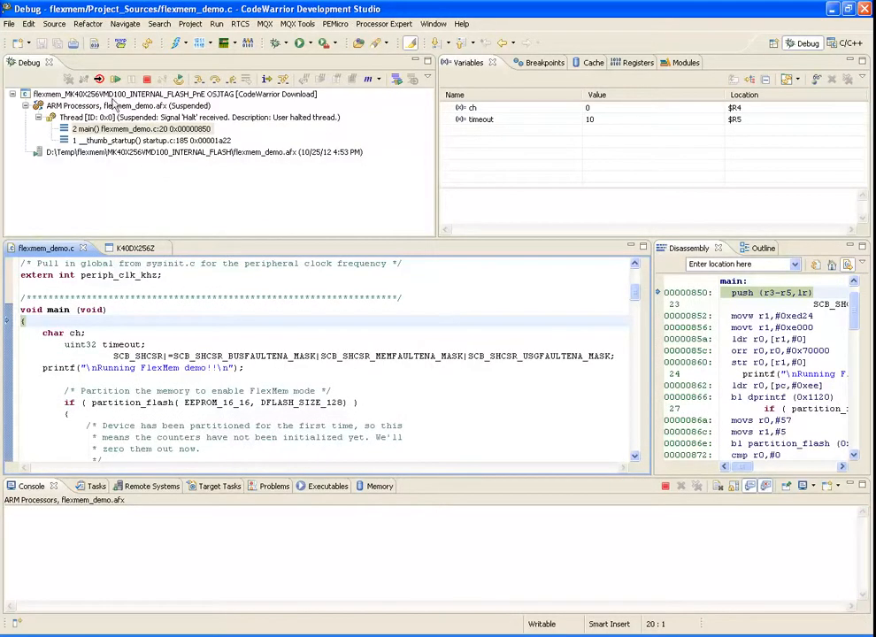
{"action": "left_click", "coordinate": [115, 81]}
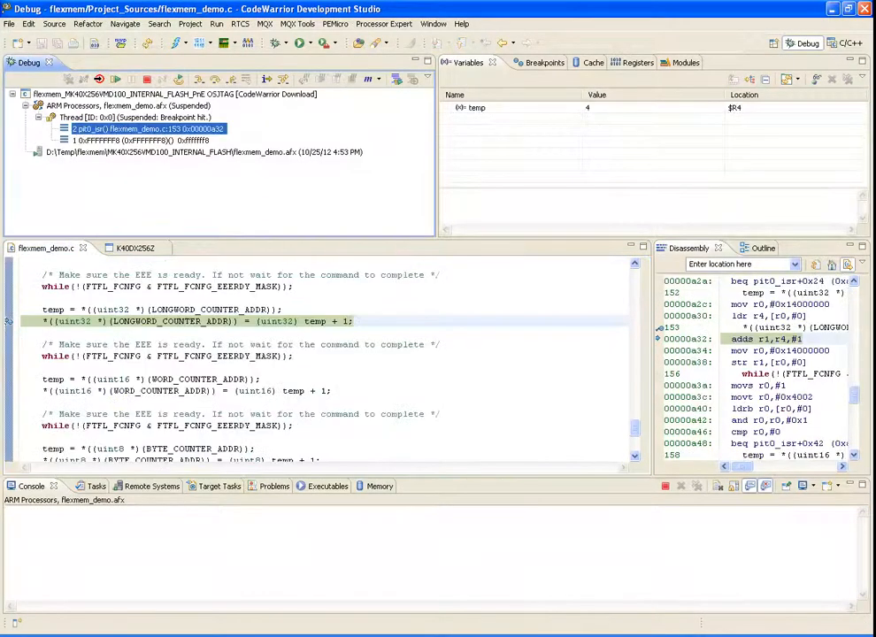
{"action": "key", "text": "alt+Tab"}
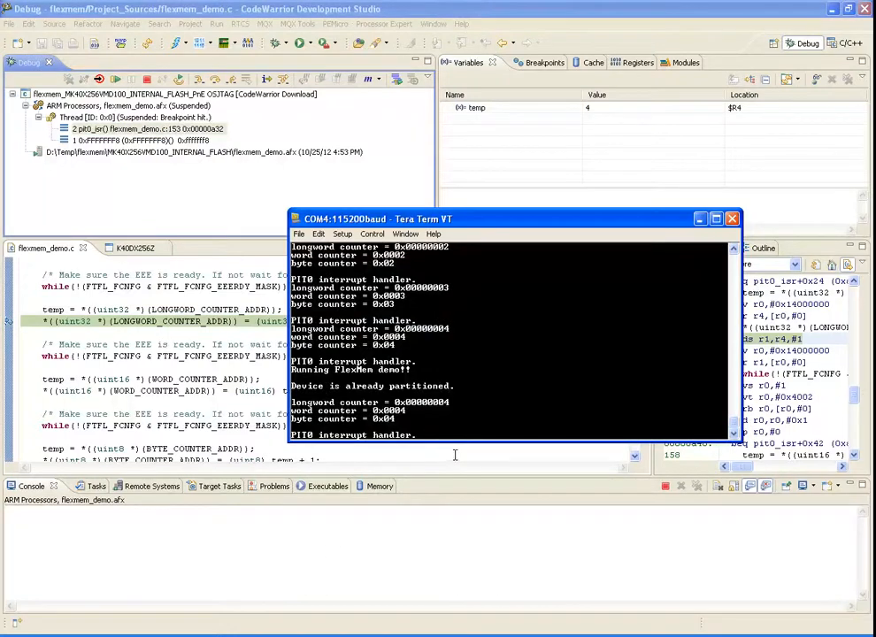